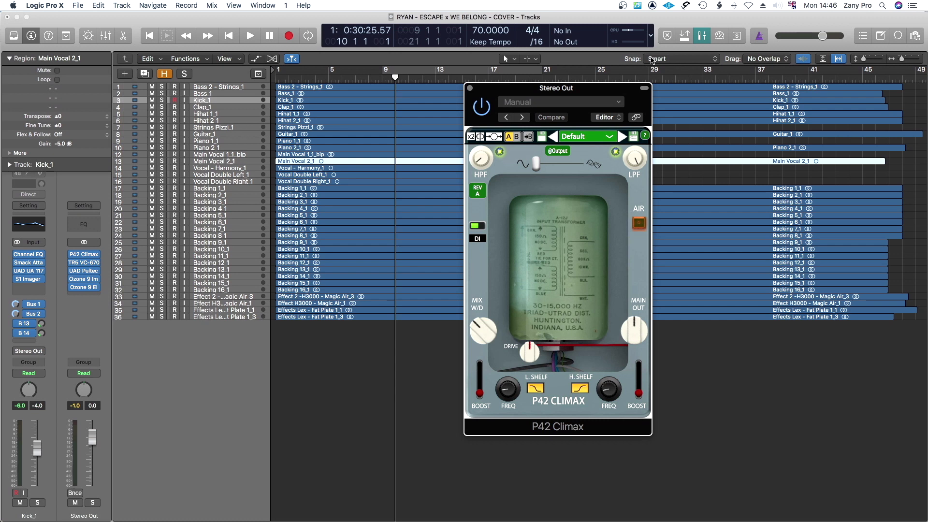
- Reposition the P42 Climax window and try switching the low-pass and high-pass filters off and on
left_click_drag(610, 91, 582, 89)
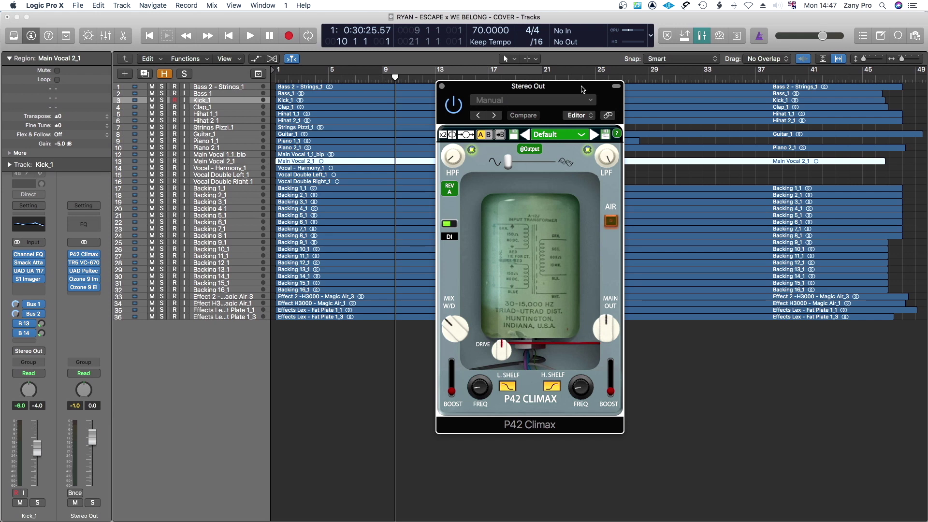
left_click_drag(582, 90, 572, 90)
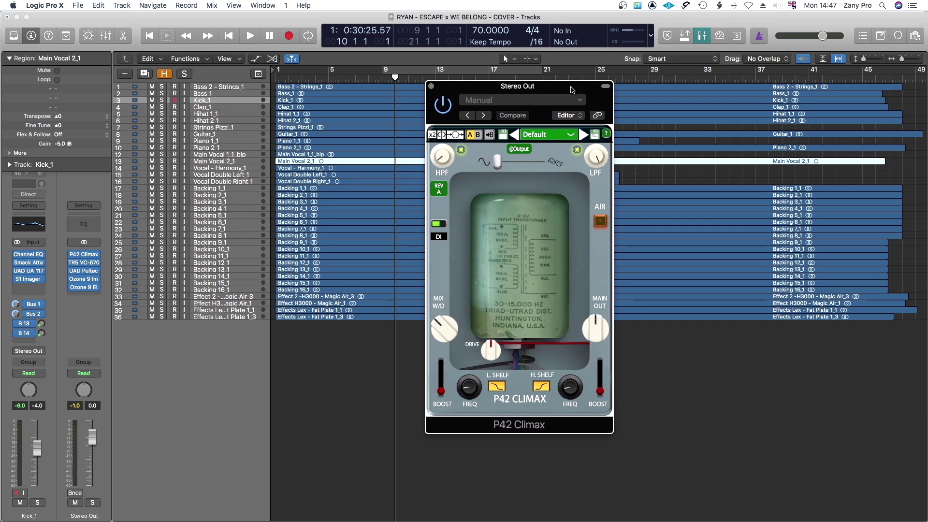
mouse_move(443, 167)
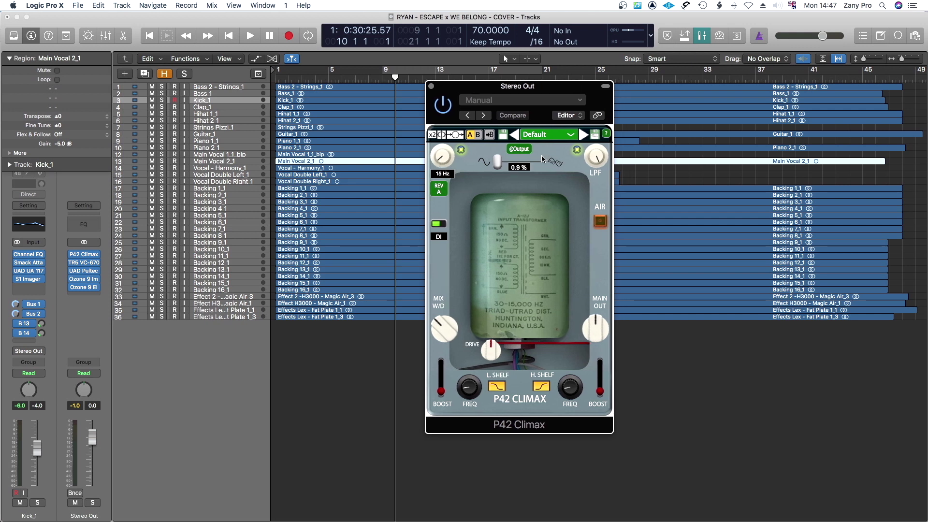
left_click(577, 151)
left_click(578, 150)
left_click(460, 151)
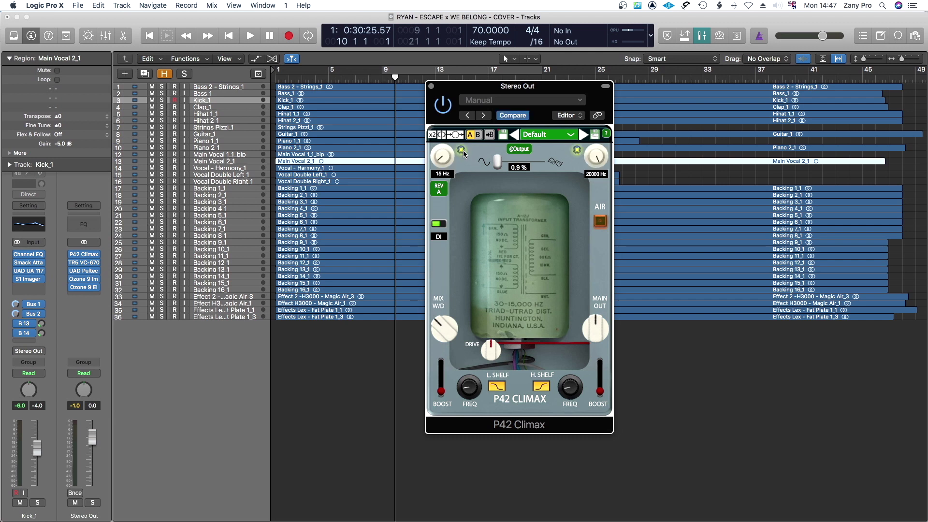
- Enable x2 processing in P42 Climax and set its mode switch to Intel
left_click(432, 135)
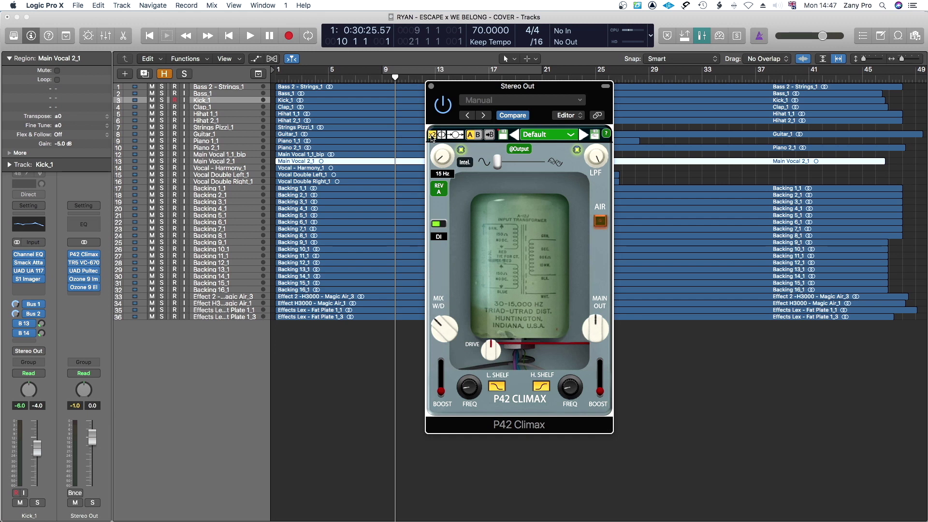
left_click(464, 163)
left_click(465, 163)
- Try the other REV settings and the MID input mode, returning to REV A and DI
left_click(438, 191)
left_click(437, 192)
left_click(439, 189)
left_click(439, 189)
left_click(440, 224)
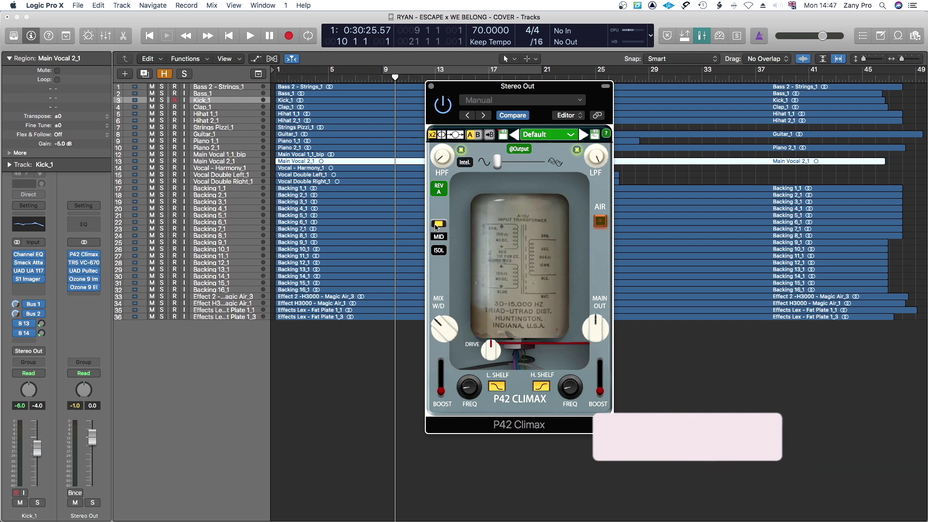
left_click(439, 224)
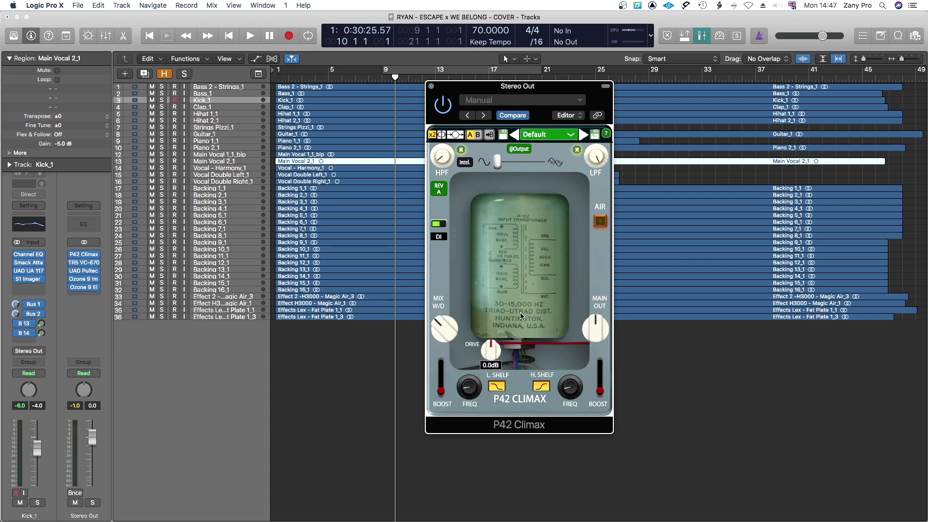
- Try the AIR band with different frequencies and amounts, and switch it off again
mouse_move(589, 327)
mouse_move(462, 393)
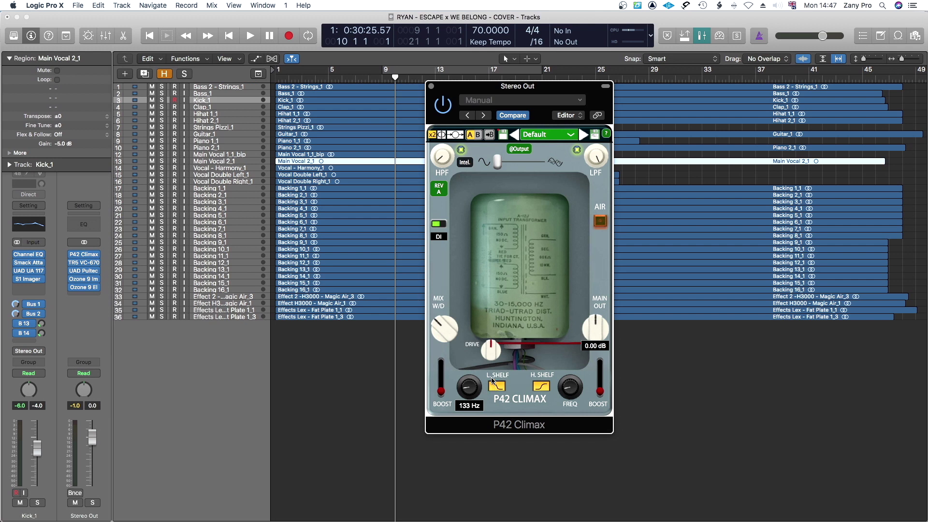
mouse_move(571, 385)
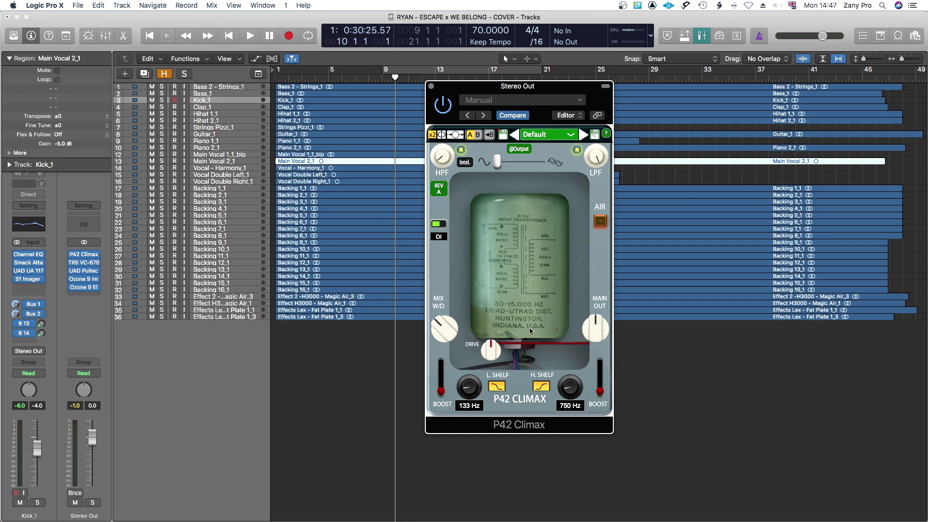
left_click(599, 221)
mouse_move(602, 247)
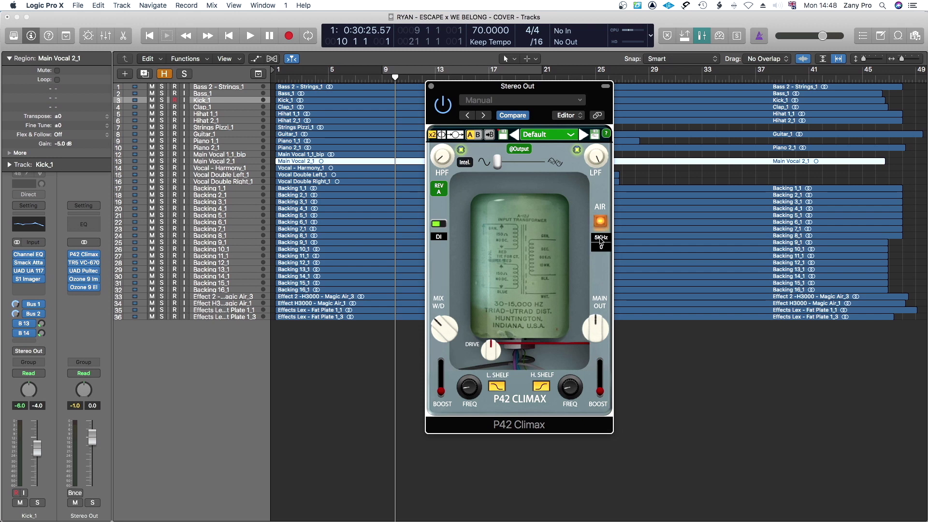
left_click_drag(599, 237, 637, 129)
left_click_drag(603, 247, 609, 271)
left_click_drag(596, 236, 576, 415)
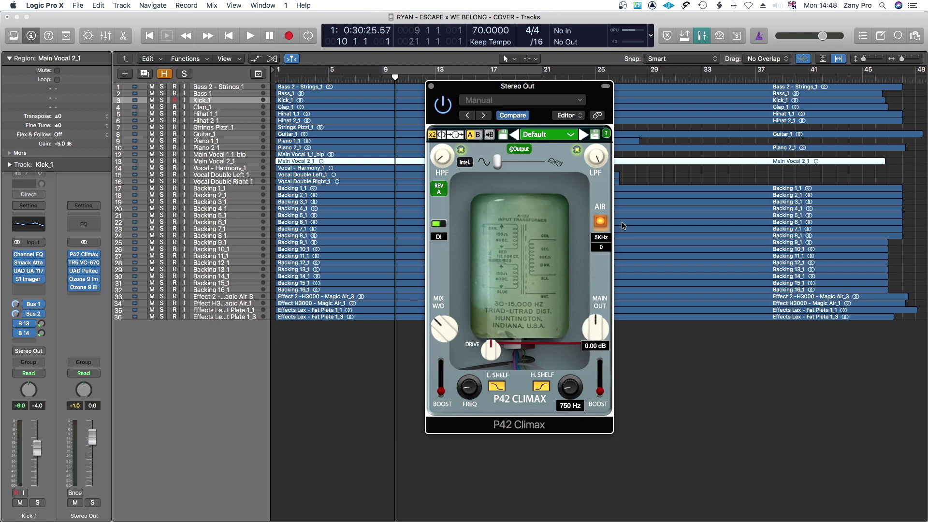
left_click(600, 221)
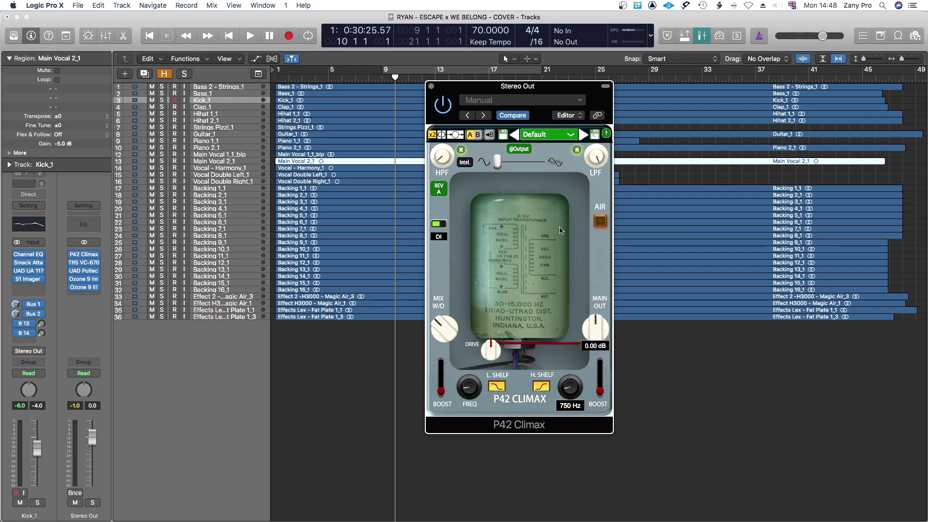
mouse_move(502, 171)
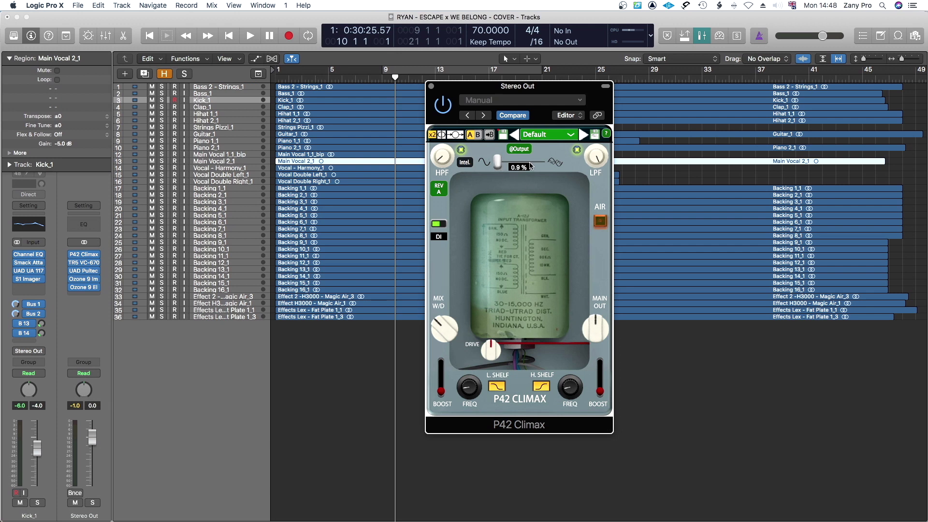
left_click(517, 149)
left_click(517, 149)
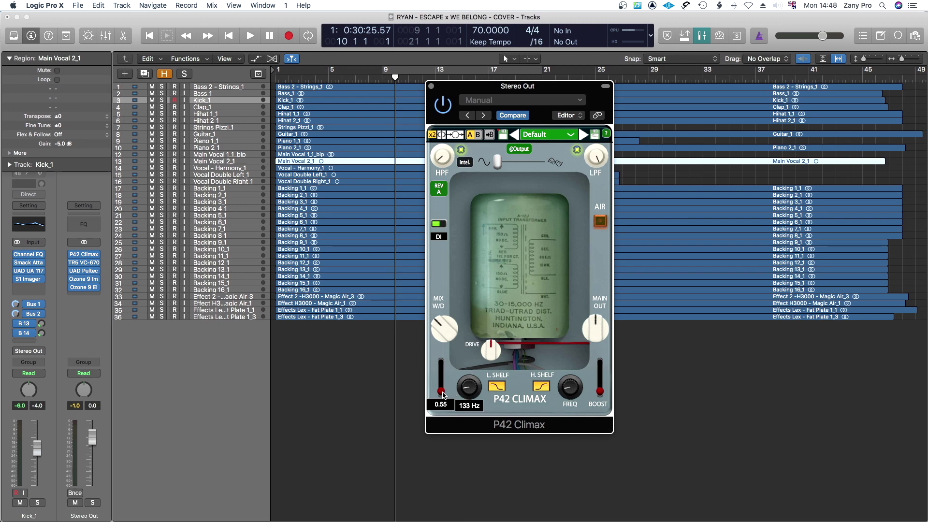
mouse_move(600, 392)
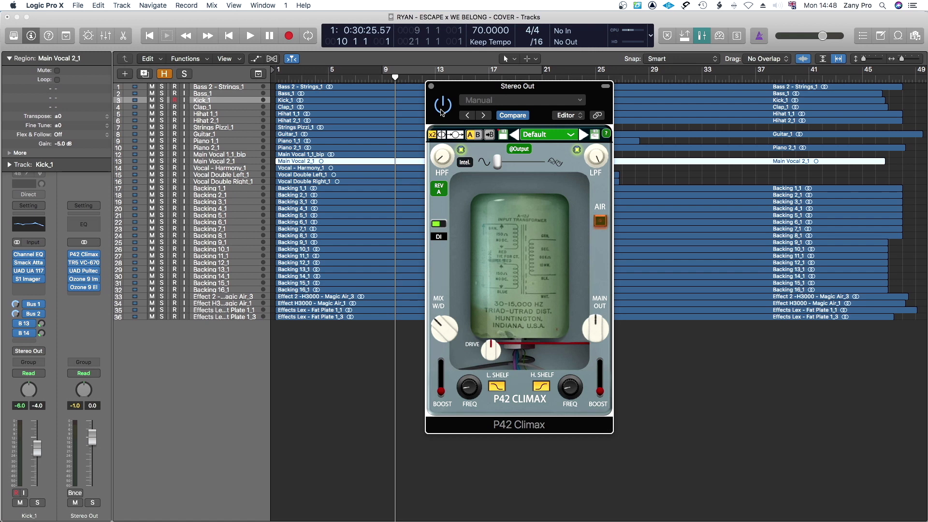
- Start playback and set both the low-shelf and high-shelf boosts to 0.00
mouse_move(498, 164)
key("space")
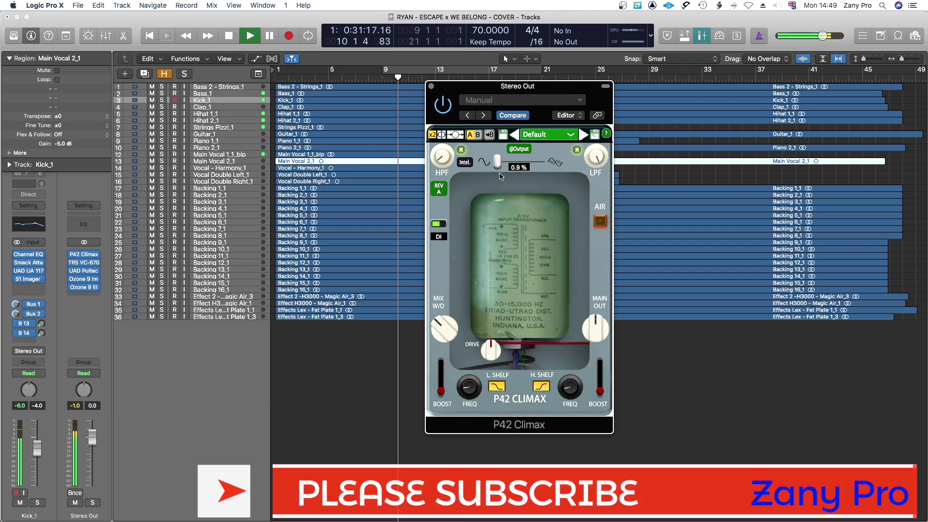
left_click_drag(443, 107, 478, 103)
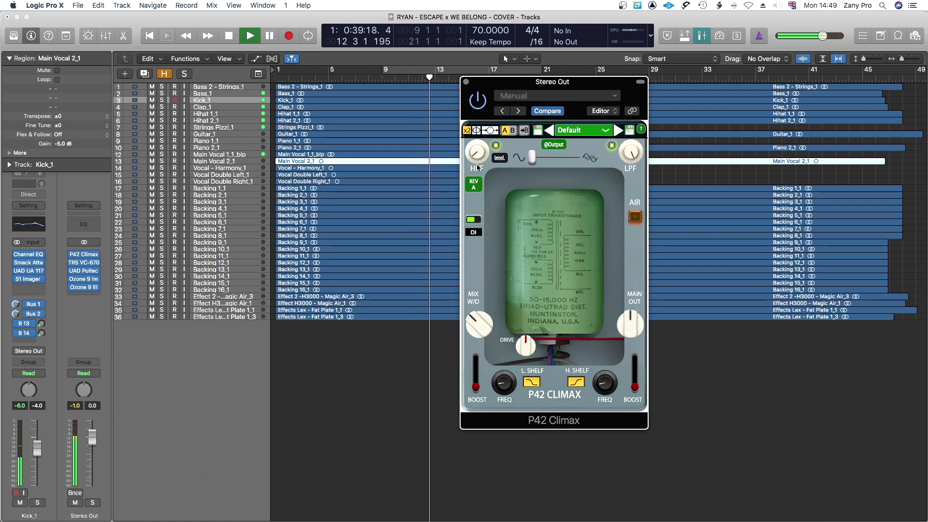
left_click_drag(477, 386, 476, 436)
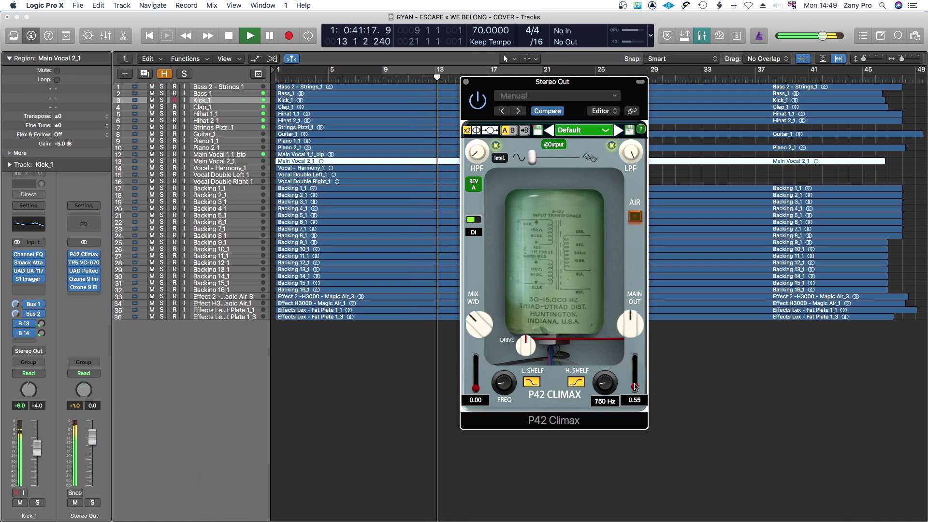
left_click_drag(634, 386, 634, 409)
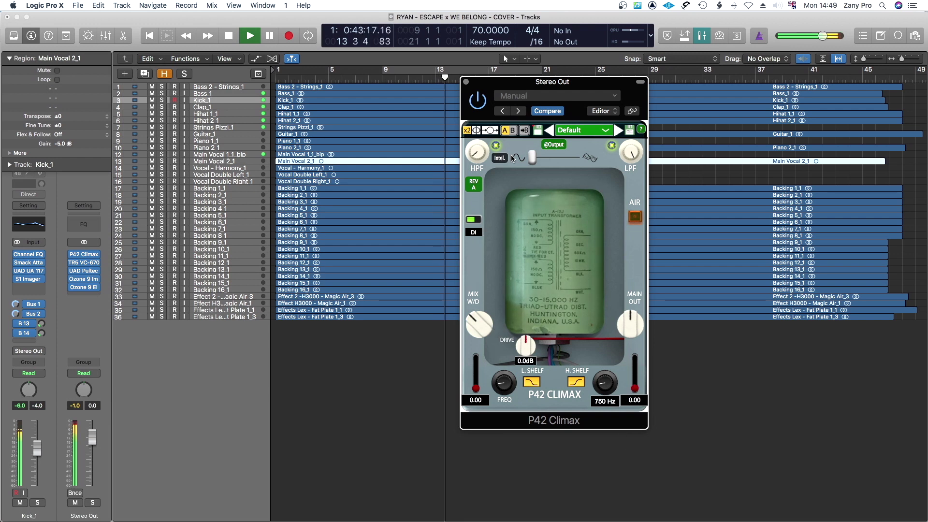
- Raise the saturation slider slightly and compare the mix with the plugin bypassed and active
left_click_drag(532, 161, 528, 163)
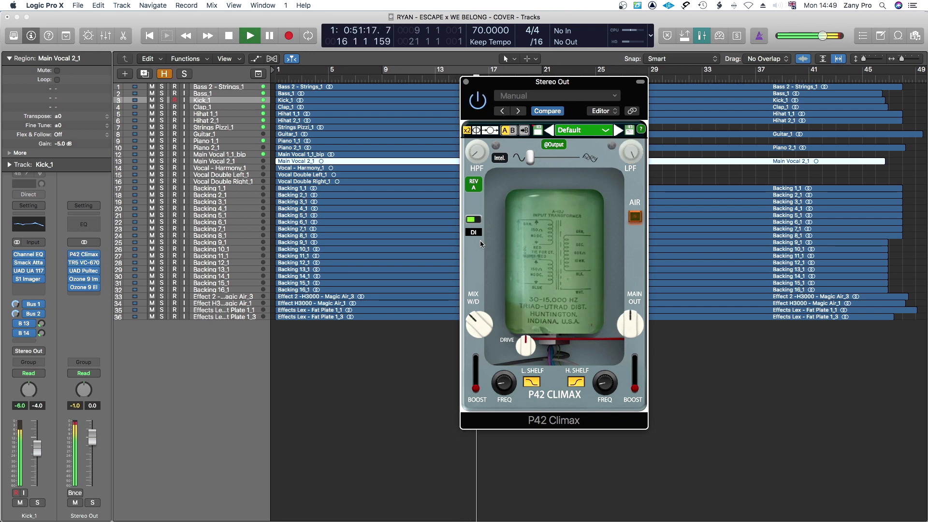
left_click_drag(531, 157, 554, 157)
left_click(555, 160)
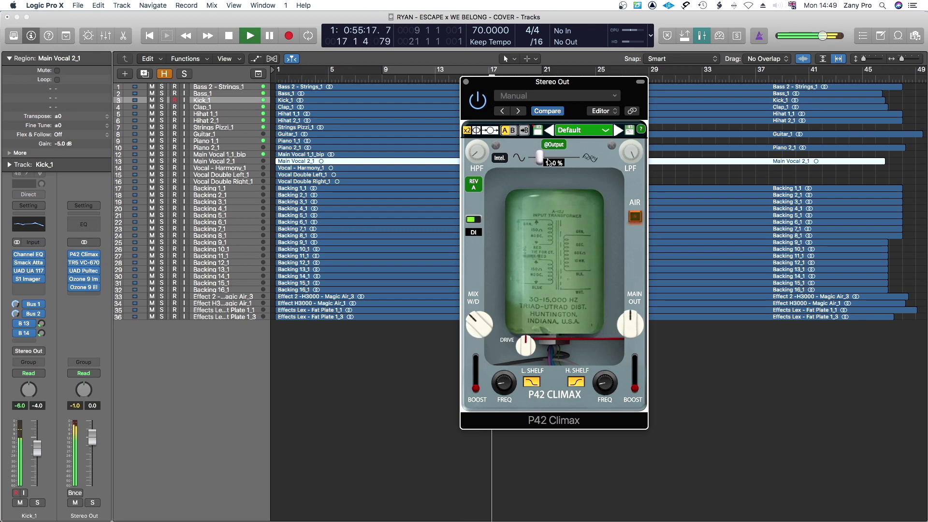
left_click(478, 100)
left_click(477, 101)
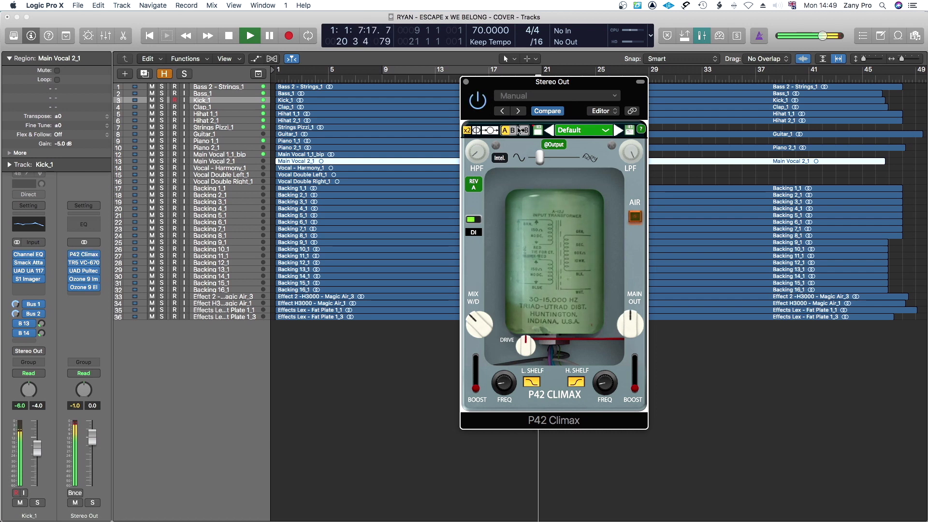
- Raise the saturation slider to about 69.4 % and lower the main output to -3.21 dB
mouse_move(535, 162)
left_click_drag(535, 162, 601, 160)
left_click_drag(630, 325, 628, 367)
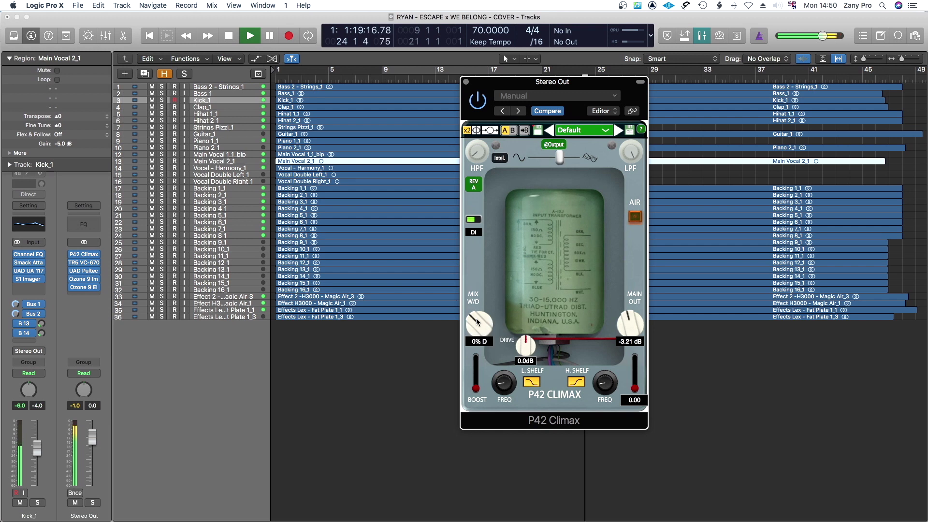
- Turn on the high-pass filter at 30 Hz and compare the mix with the plugin bypassed and active
mouse_move(476, 163)
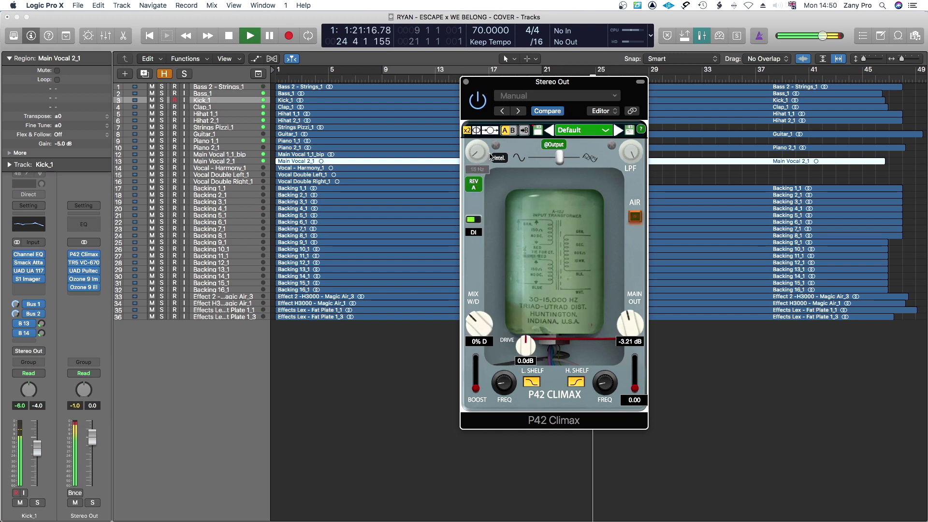
left_click(496, 145)
left_click_drag(475, 157, 476, 145)
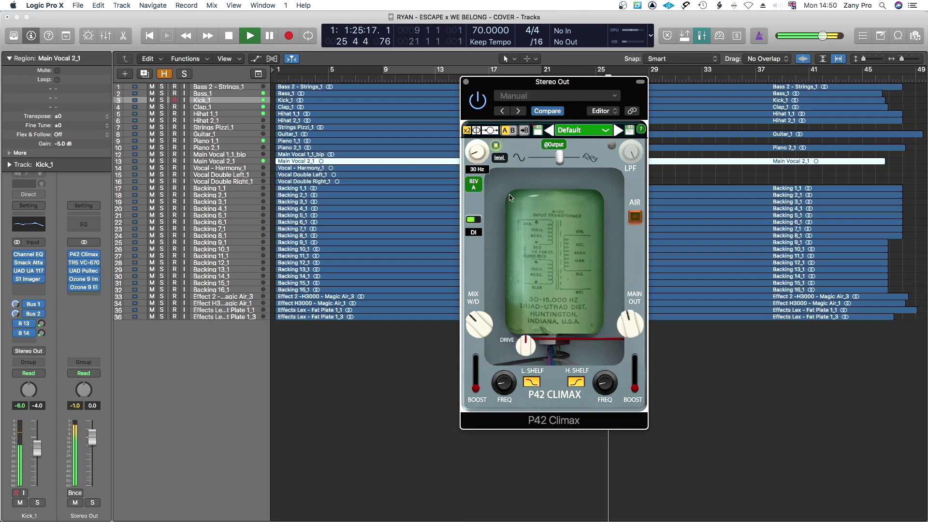
left_click(476, 102)
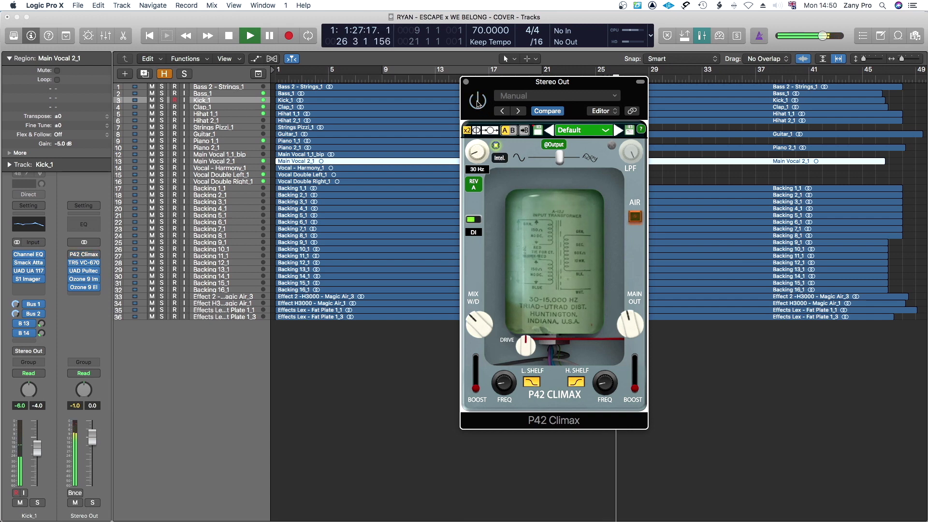
left_click(477, 103)
- Lower the main output to -3.50 dB and compare the level against the bypassed signal
left_click(627, 325)
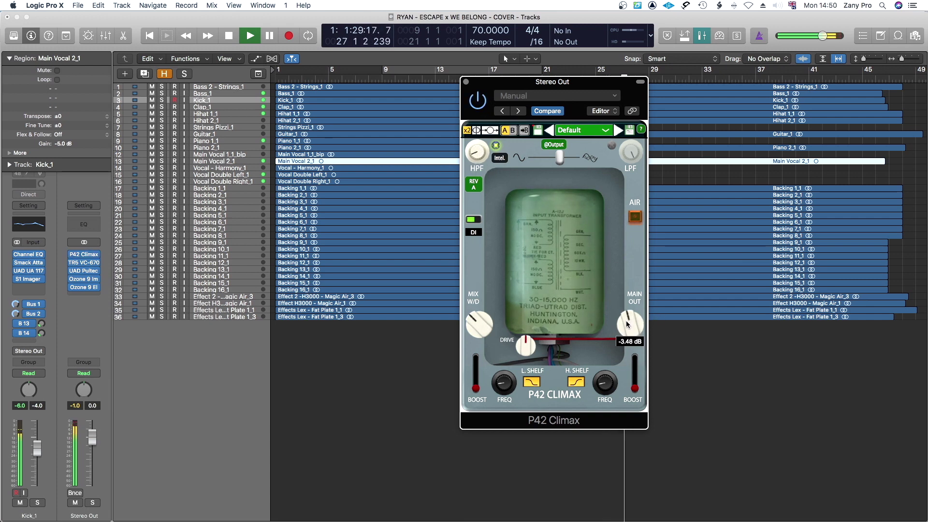
left_click_drag(626, 325, 626, 324)
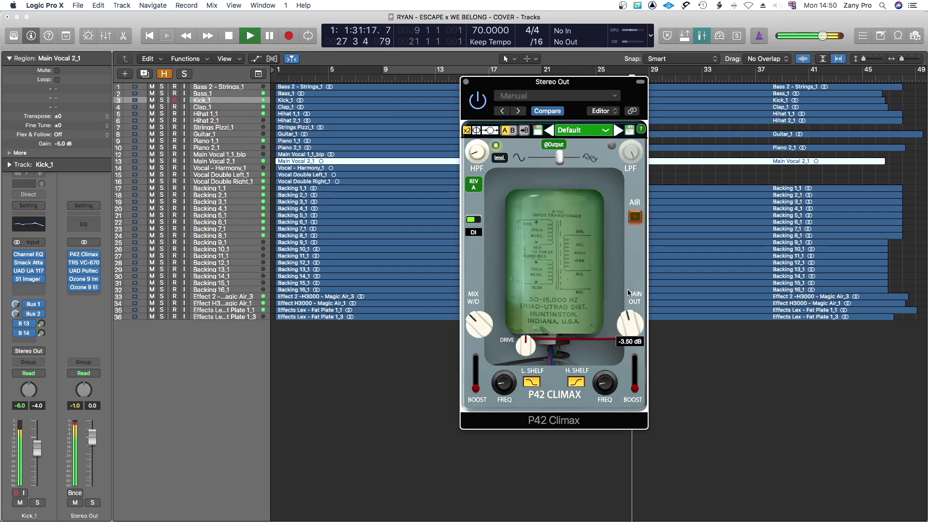
left_click(477, 104)
left_click(477, 104)
- Try the low-pass filter, leave it off, and turn on the AIR band at 9.1 kHz with an amount of 0.68
left_click(612, 145)
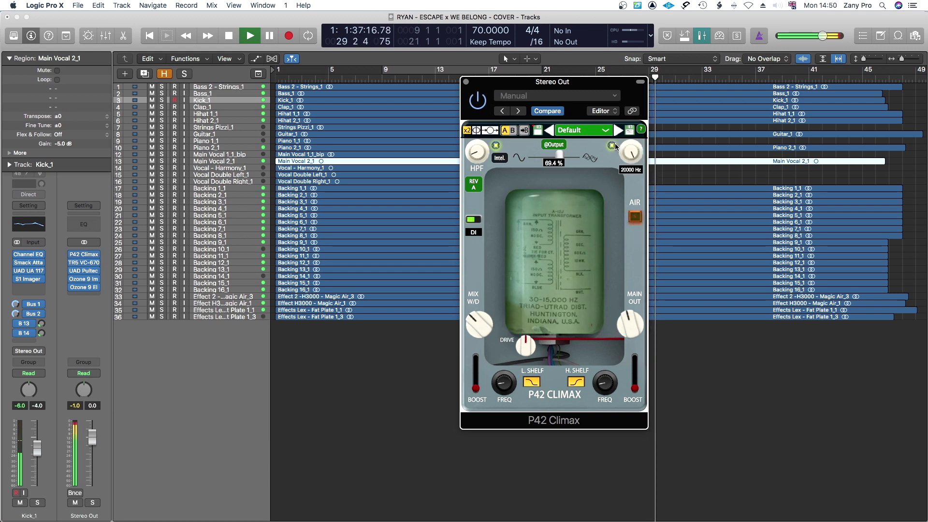
left_click(613, 146)
left_click(636, 218)
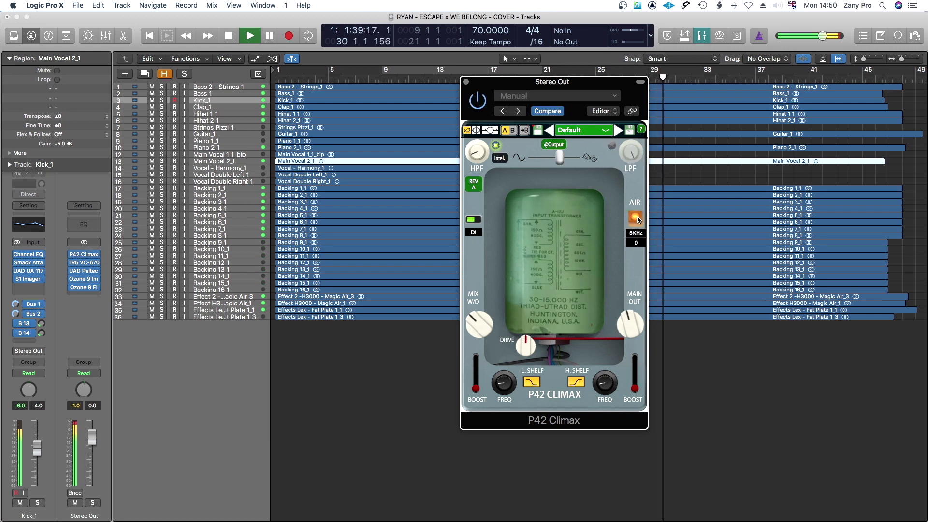
left_click(637, 235)
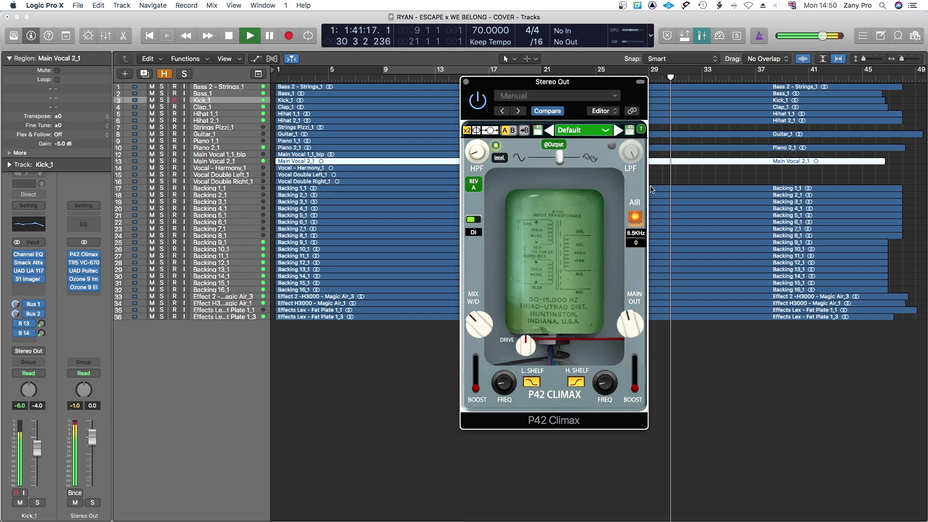
mouse_move(636, 244)
left_mouse_down()
mouse_move(636, 227)
mouse_move(638, 241)
left_mouse_up()
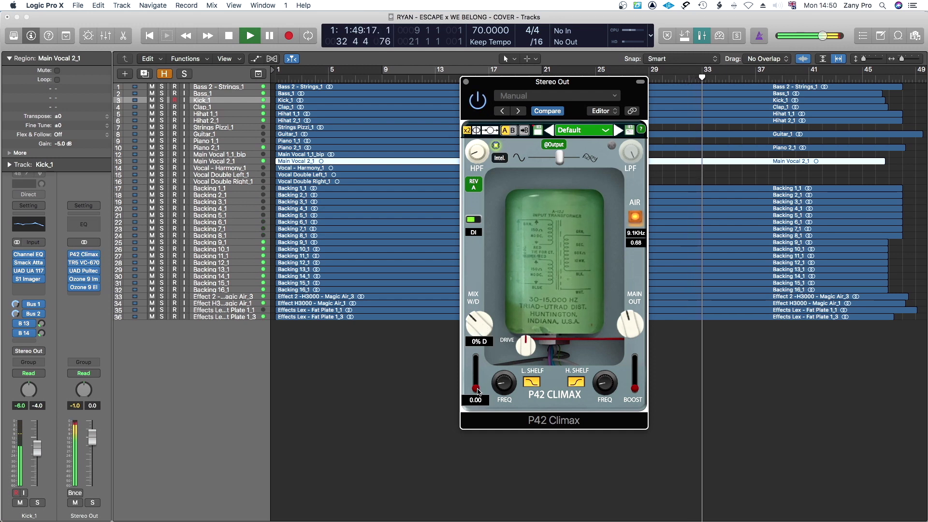
- Set the low-shelf boost to 0.43 and the high-shelf boost to 0.55, and stop playback
left_click_drag(477, 391, 477, 387)
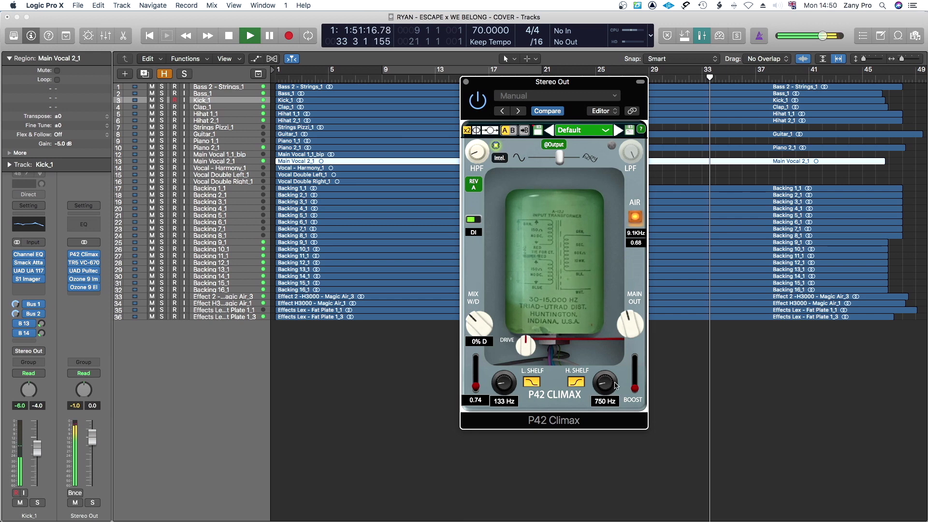
left_click_drag(634, 388, 634, 386)
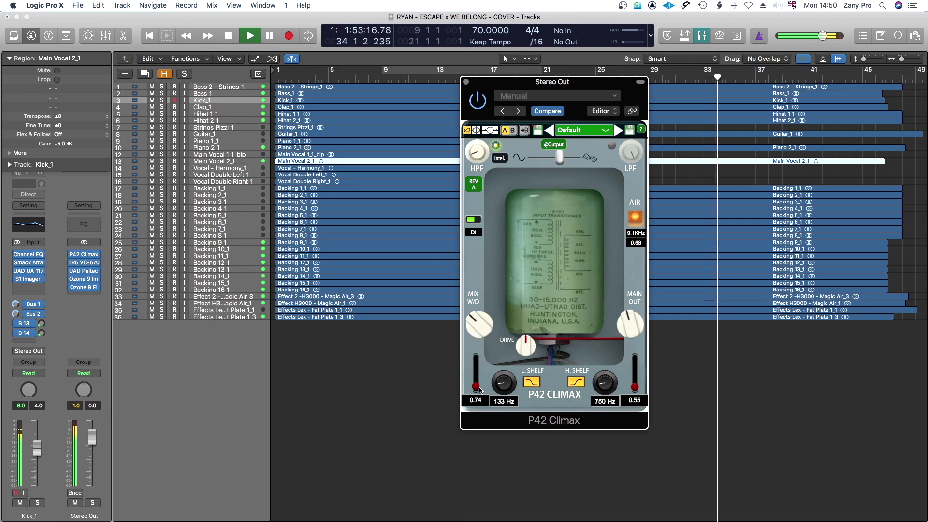
left_click_drag(477, 389, 477, 391)
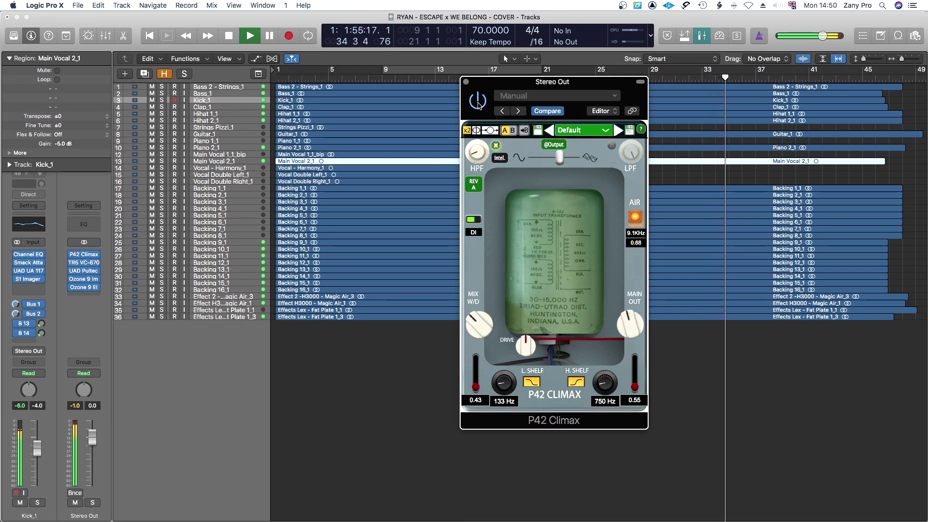
key("space")
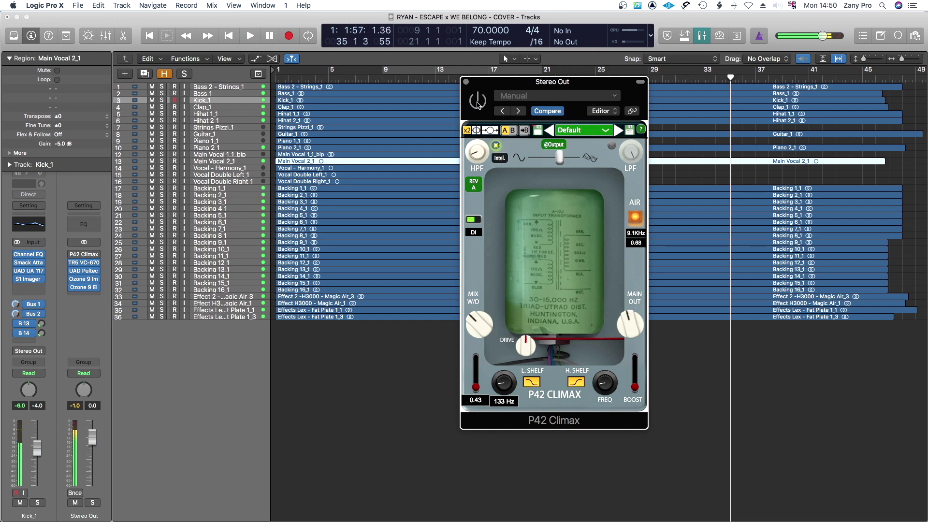